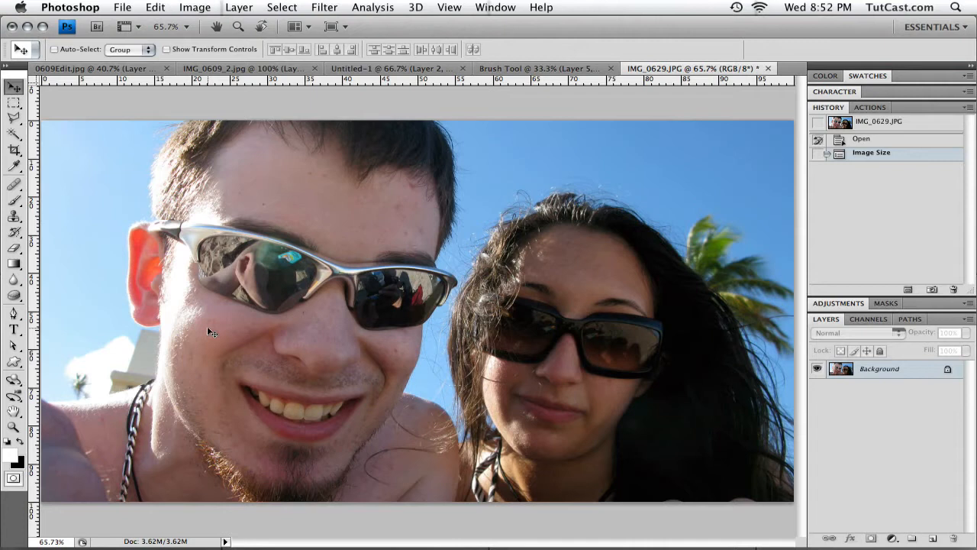
# - Select all of the man's visible upper teeth with the Magic Wand, adding each tooth to the selection
pyautogui.hotkey('ctrl', 'space')
pyautogui.moveTo(187, 306); pyautogui.dragTo(425, 495)
pyautogui.keyDown('alt'); pyautogui.click(388, 372); pyautogui.keyUp('alt')
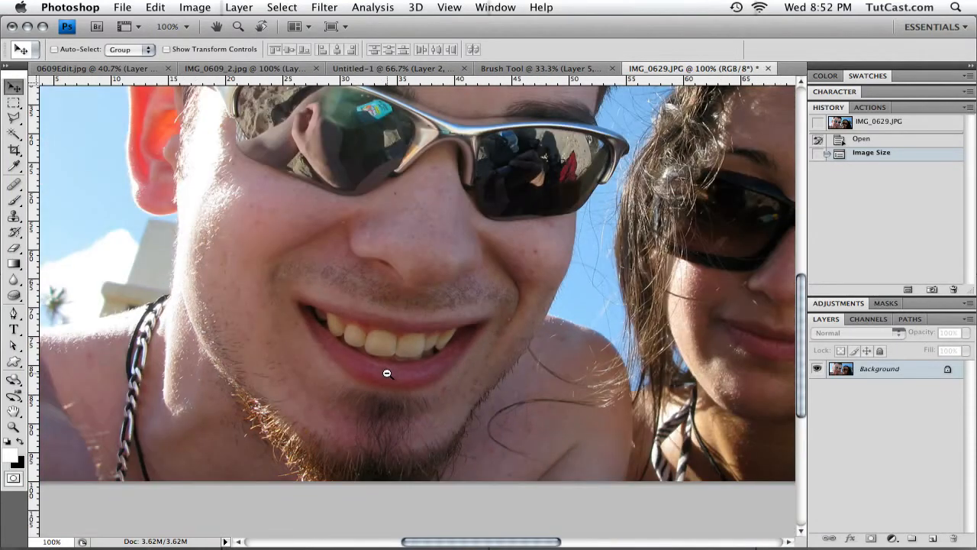
pyautogui.moveTo(378, 368); pyautogui.dragTo(370, 365)
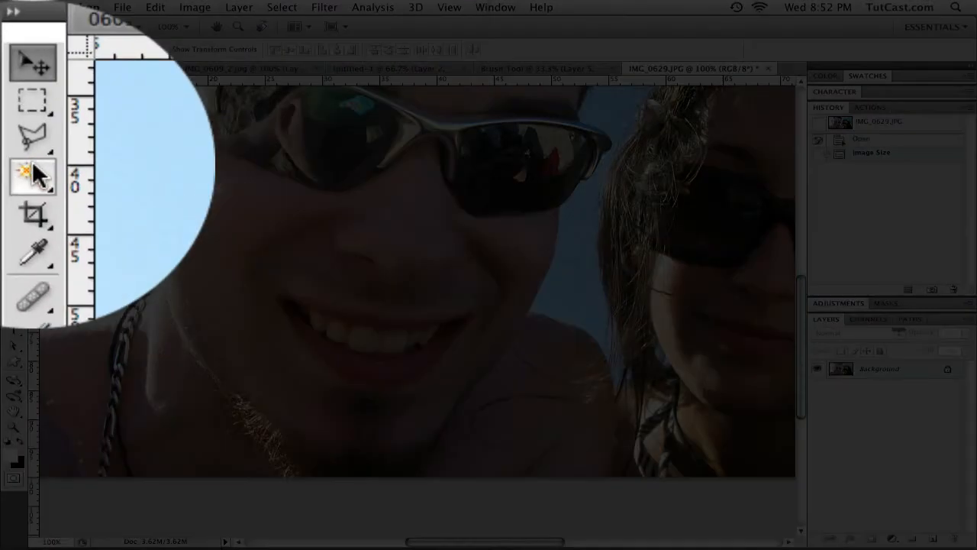
pyautogui.keyDown('alt'); pyautogui.click(32, 161); pyautogui.keyUp('alt')
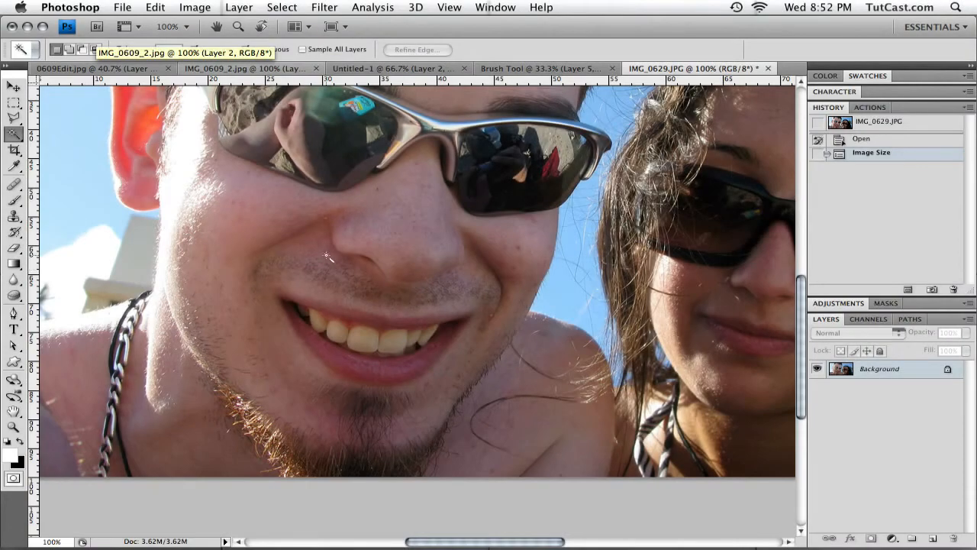
pyautogui.click(379, 344)
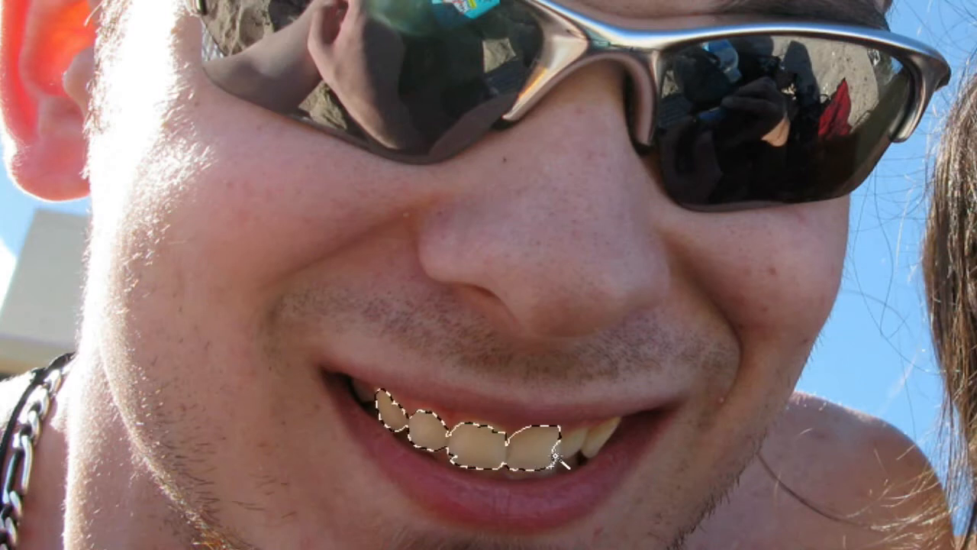
pyautogui.keyDown('shift'); pyautogui.click(606, 431); pyautogui.keyUp('shift')
pyautogui.keyDown('shift'); pyautogui.click(586, 451); pyautogui.keyUp('shift')
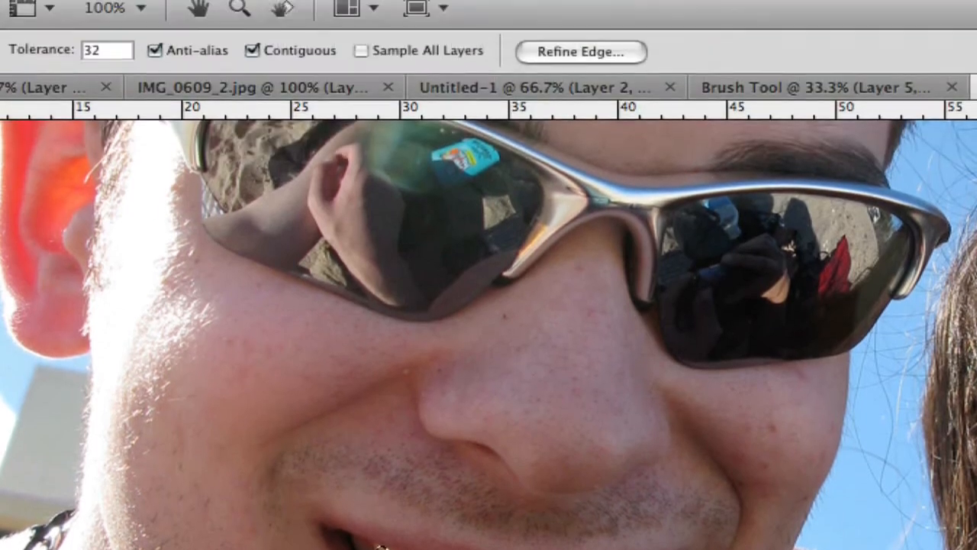
# - Feather the teeth selection with a radius of 3 pixels
pyautogui.click(323, 14)
pyautogui.moveTo(391, 318)
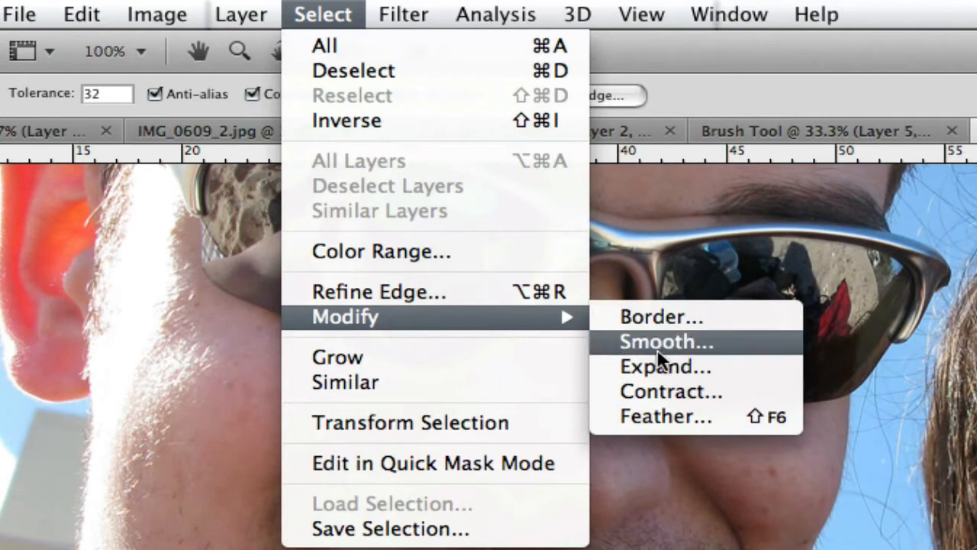
pyautogui.click(673, 416)
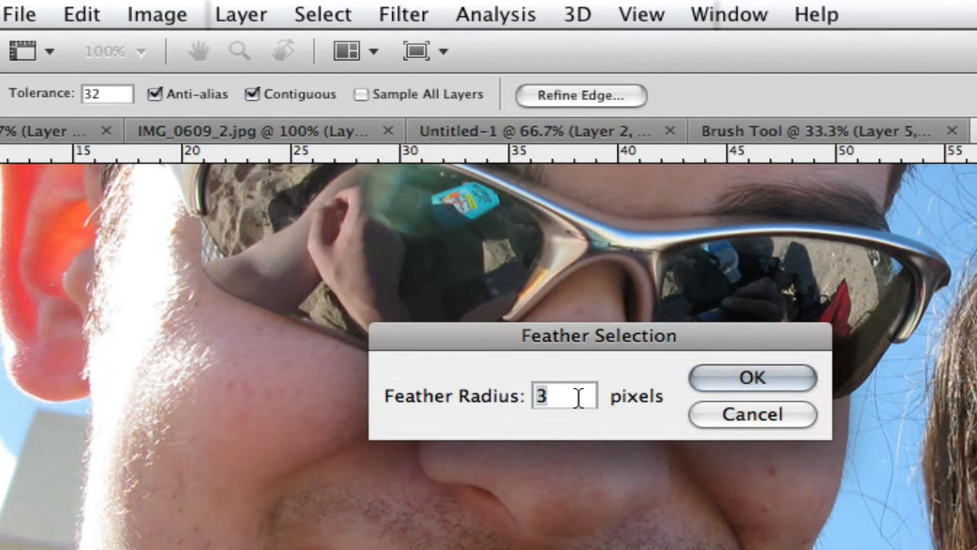
pyautogui.click(726, 378)
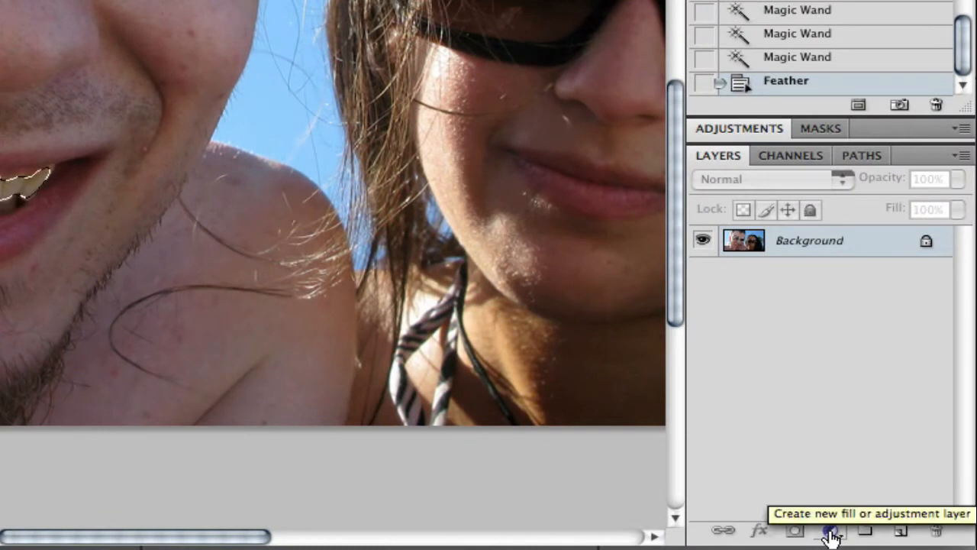
# - Add a Hue/Saturation adjustment layer for the selected teeth with Saturation -69 and Lightness +16
pyautogui.click(830, 532)
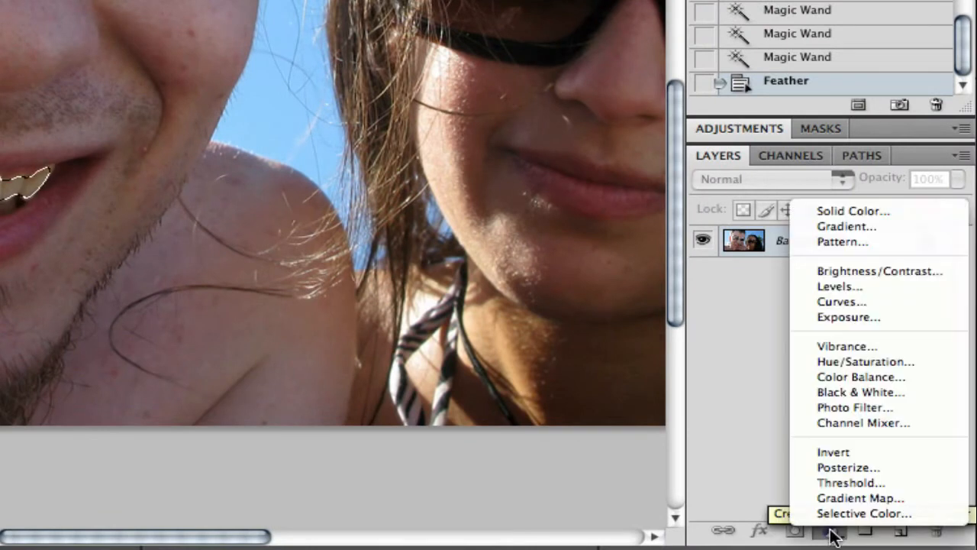
pyautogui.click(895, 364)
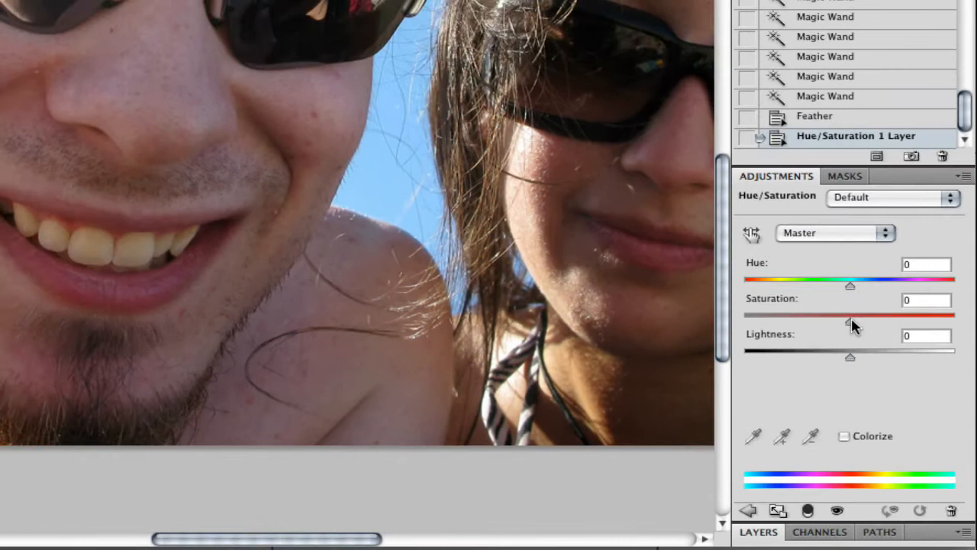
pyautogui.moveTo(827, 281); pyautogui.dragTo(803, 281)
pyautogui.moveTo(831, 325); pyautogui.dragTo(776, 323)
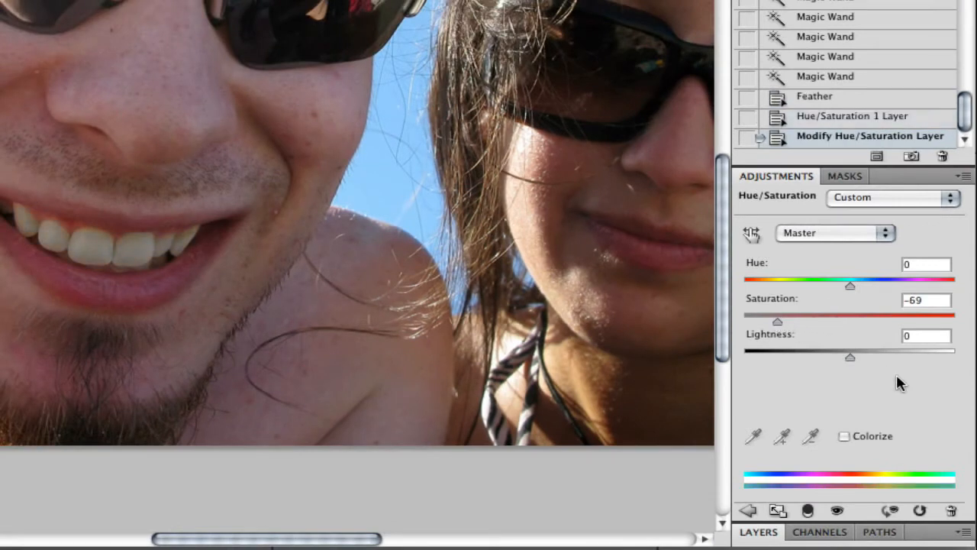
pyautogui.moveTo(851, 354); pyautogui.dragTo(866, 354)
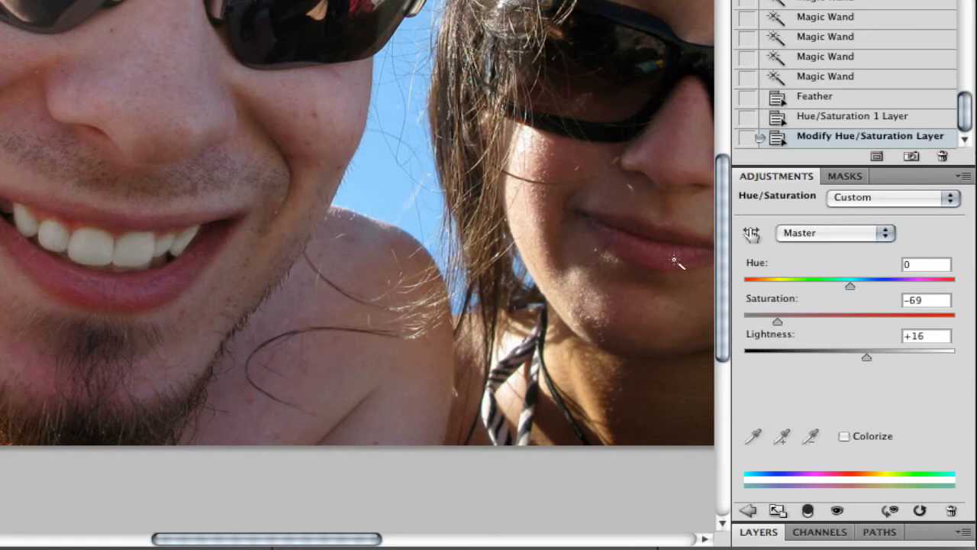
# - Load the Hue/Saturation layer's mask as a selection and add a Levels adjustment layer for the teeth
pyautogui.click(943, 532)
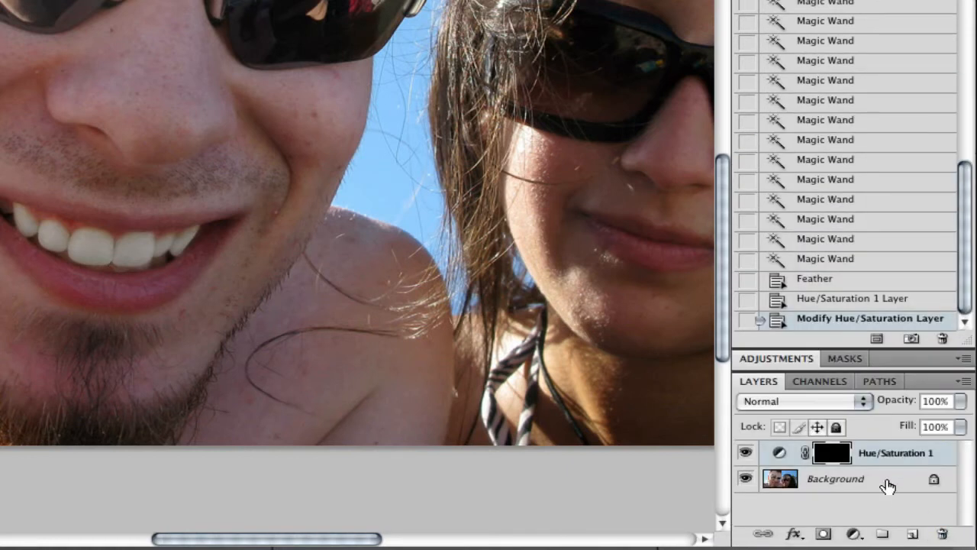
pyautogui.keyDown('ctrl'); pyautogui.click(836, 454); pyautogui.keyUp('ctrl')
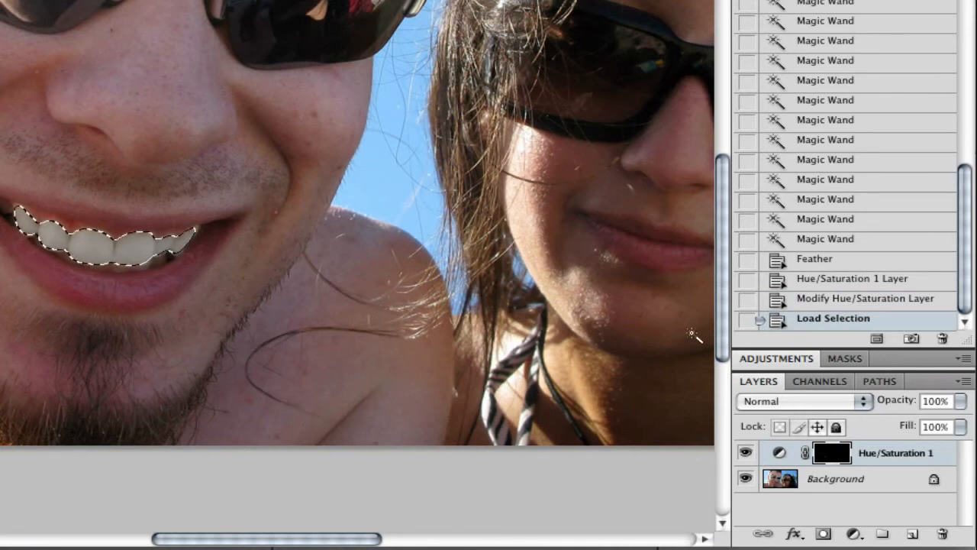
pyautogui.click(853, 533)
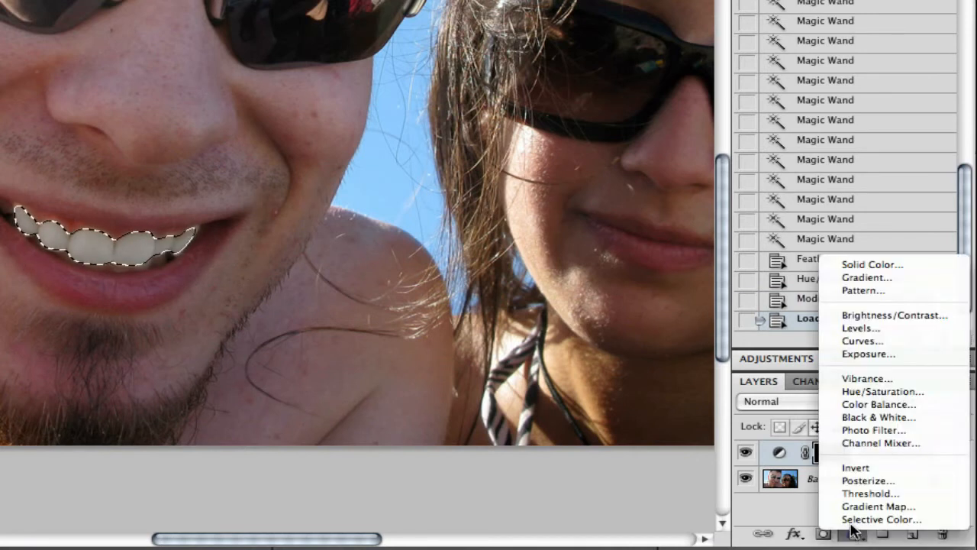
pyautogui.click(882, 328)
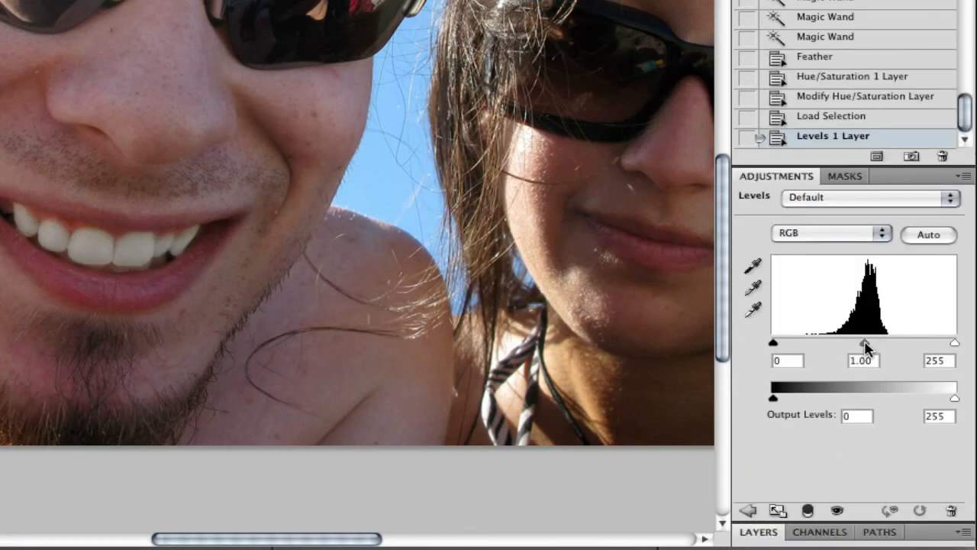
# - Brighten the teeth in Levels with a white input of 223, and fine-tune the black and midtone inputs
pyautogui.moveTo(865, 345); pyautogui.dragTo(875, 347)
pyautogui.moveTo(954, 343); pyautogui.dragTo(931, 343)
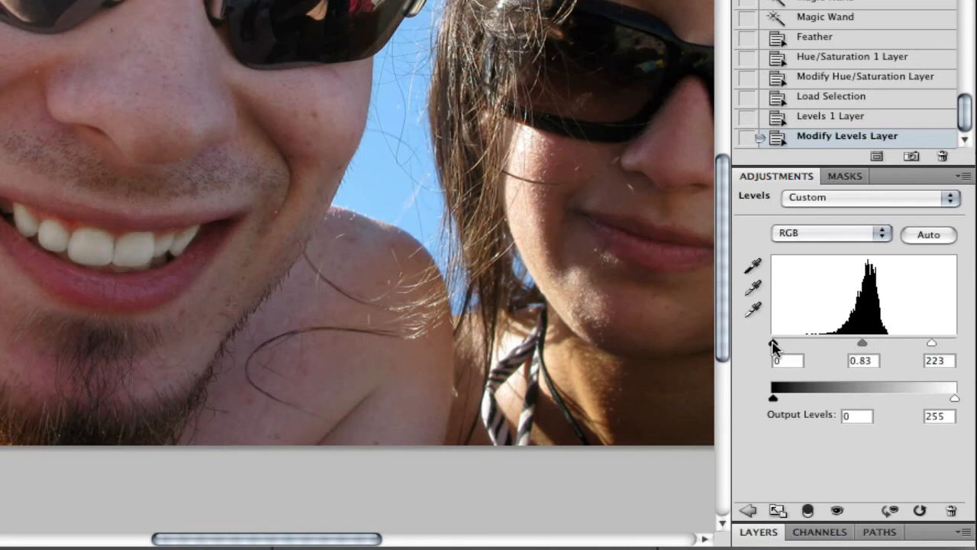
pyautogui.moveTo(774, 347); pyautogui.dragTo(779, 345)
pyautogui.moveTo(868, 344); pyautogui.dragTo(863, 345)
# - Toggle the Levels 1 layer's visibility off and on to compare the teeth before and after
pyautogui.click(926, 538)
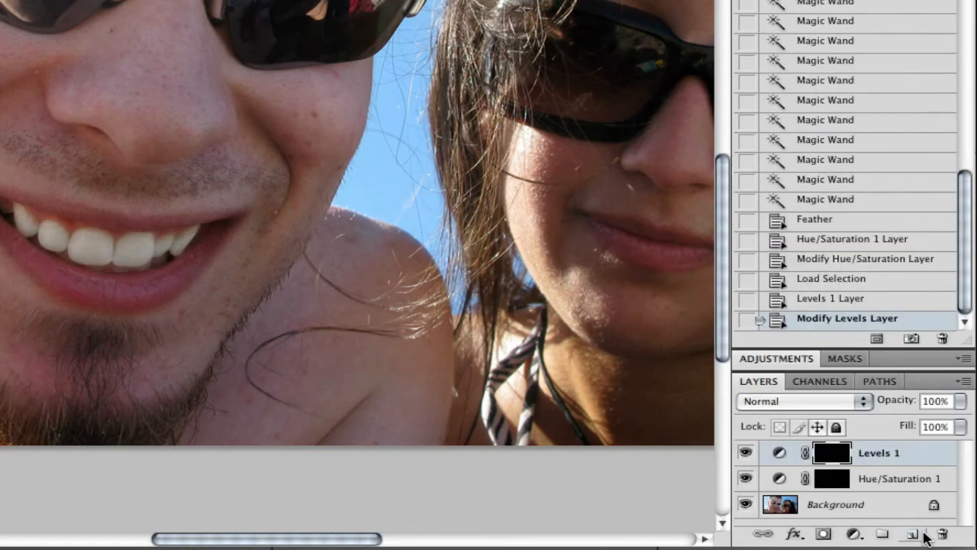
pyautogui.click(744, 455)
pyautogui.click(745, 455)
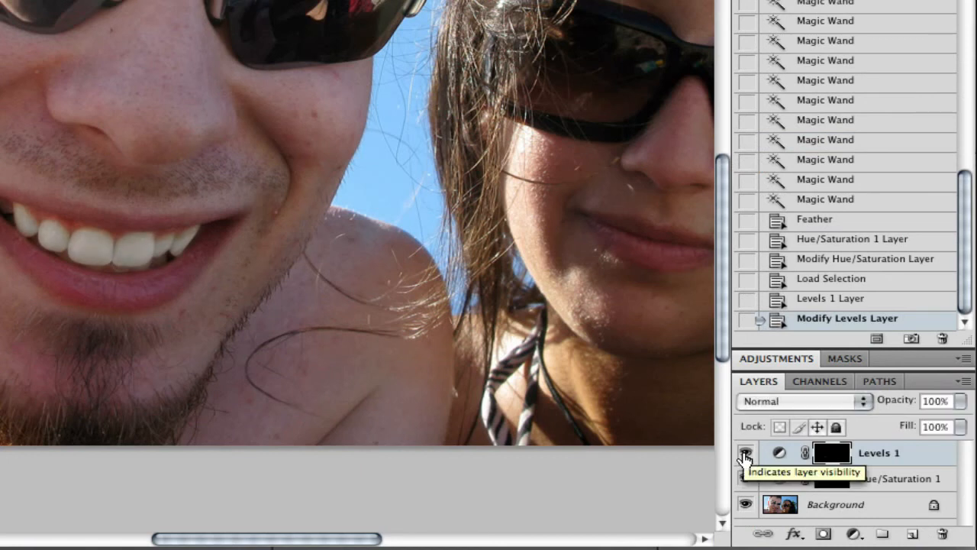
pyautogui.click(744, 454)
pyautogui.click(744, 455)
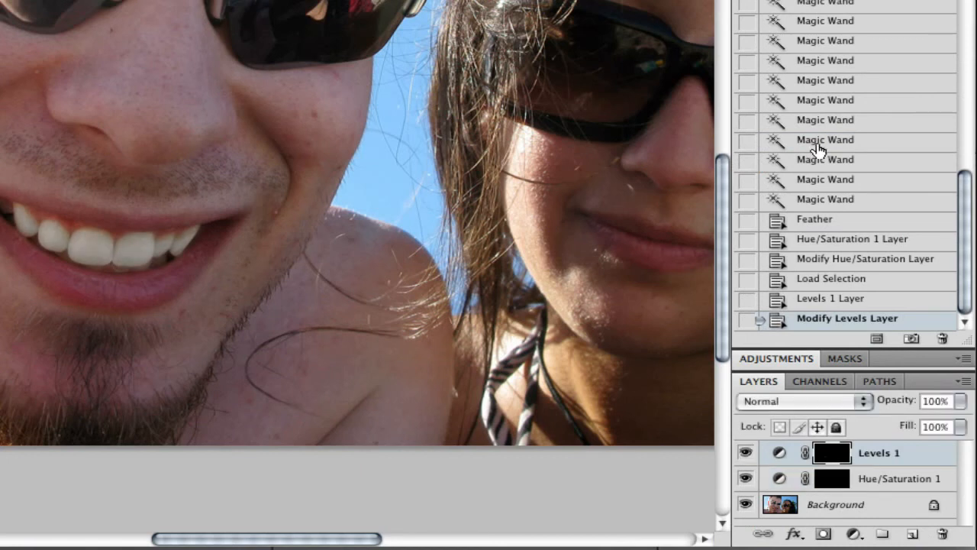
pyautogui.scroll(5, 812, 148)
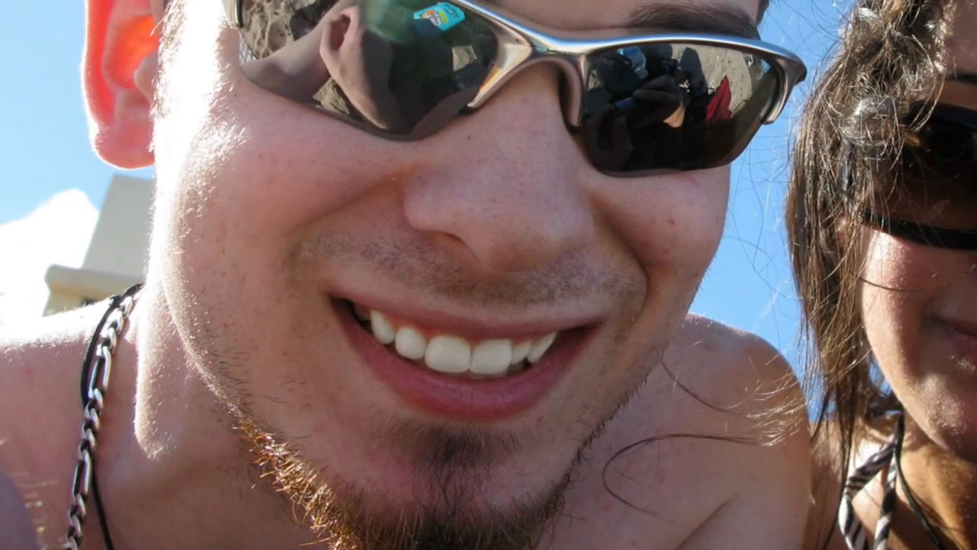